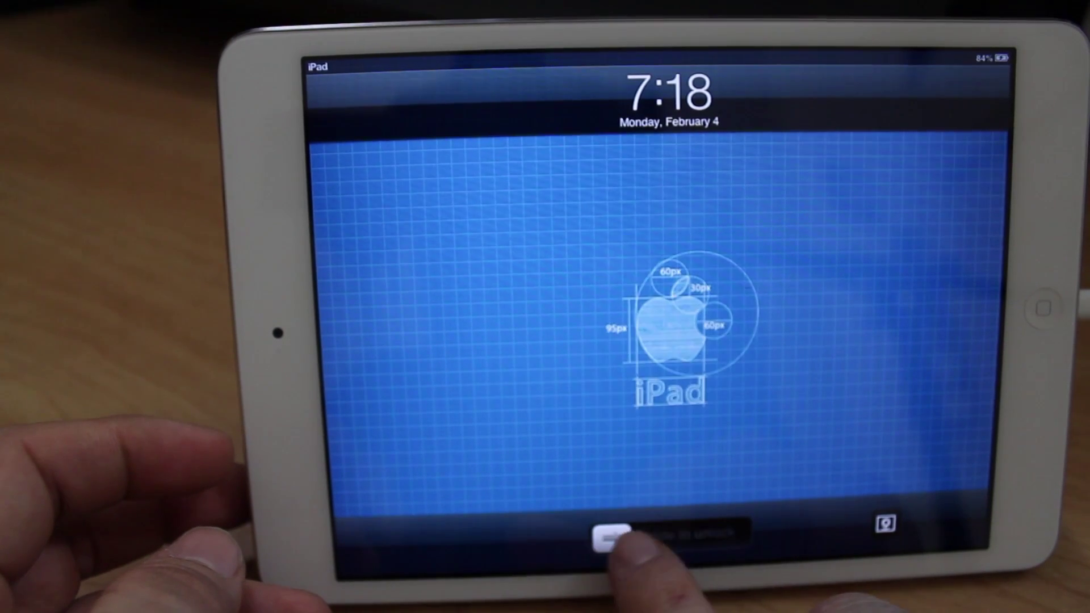
Step: Unlock the iPad, go to the second home page and launch Cydia to prepare the filesystem
{"action": "left_click_drag", "start_coordinate": [733, 534], "coordinate": [869, 534]}
{"action": "left_click_drag", "start_coordinate": [894, 426], "coordinate": [580, 306]}
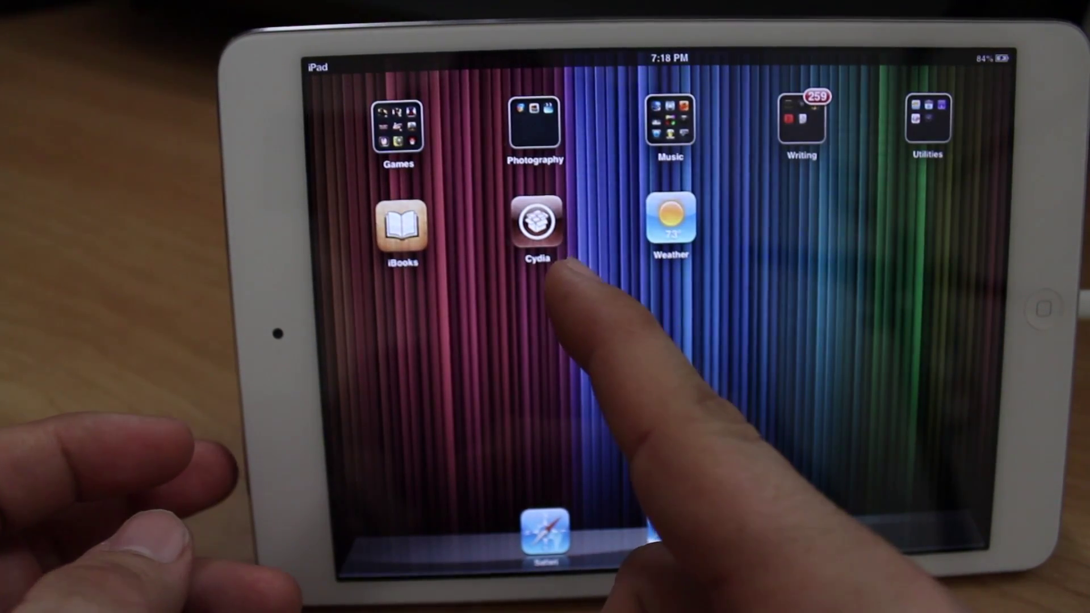
{"action": "left_click", "coordinate": [537, 220]}
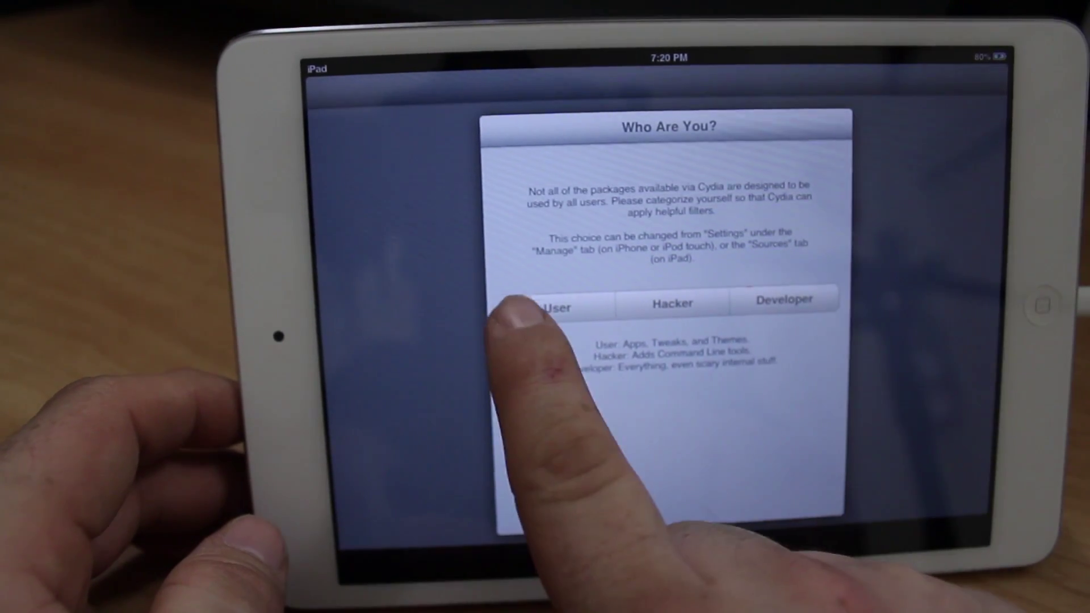
Step: Answer Cydia's 'Who Are You?' prompt with User and confirm with Done
{"action": "left_click", "coordinate": [556, 307]}
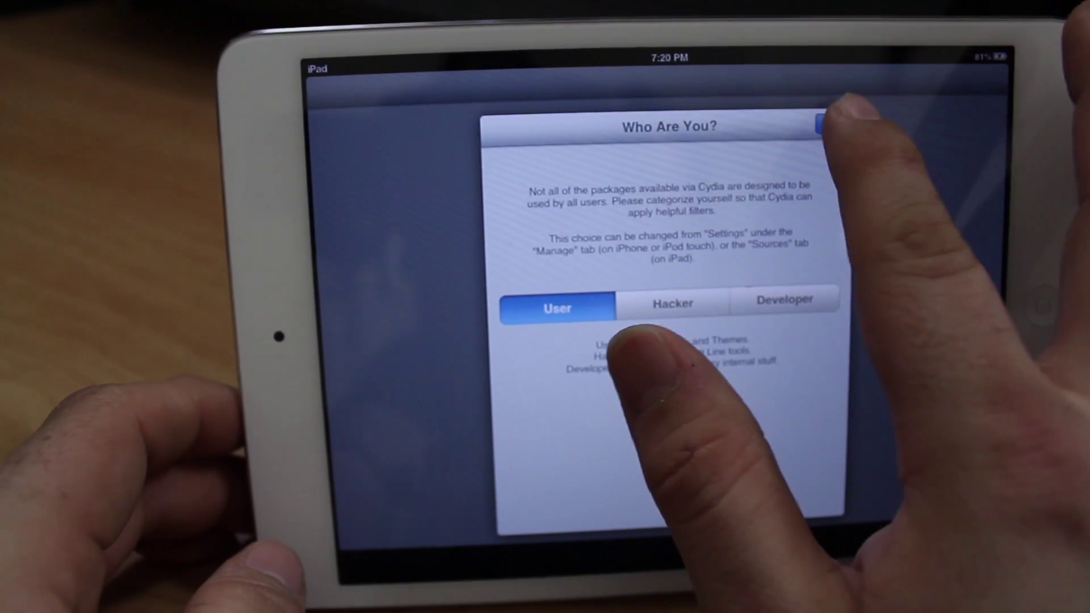
{"action": "left_click", "coordinate": [831, 123]}
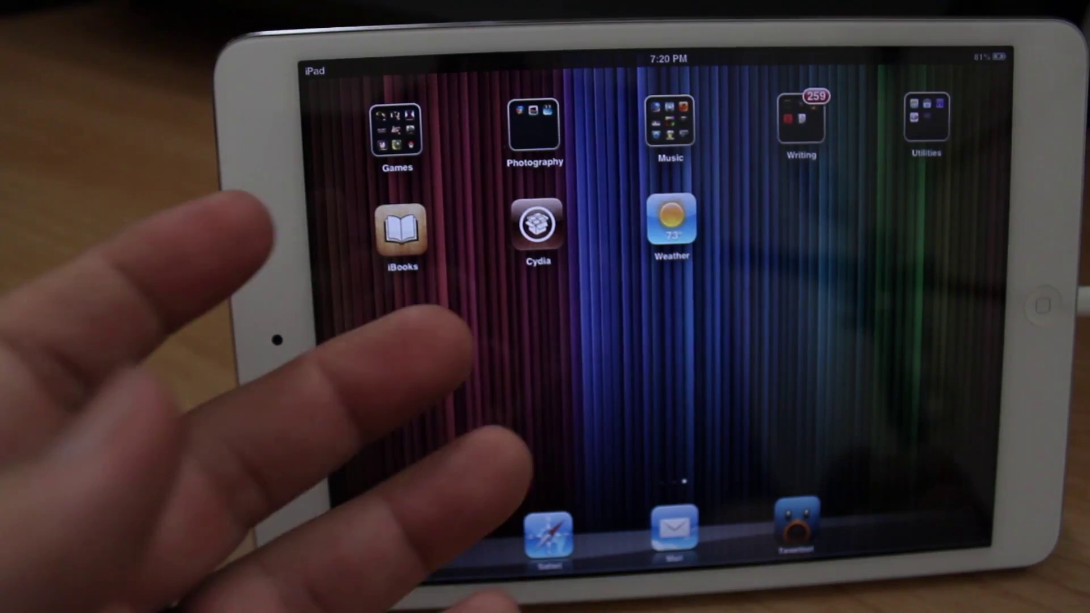